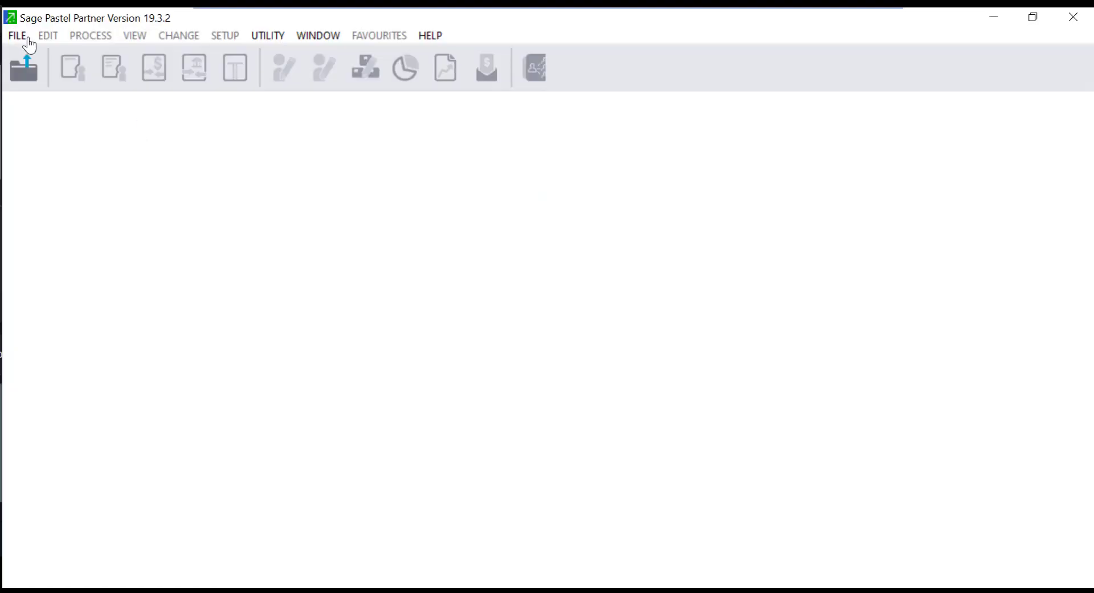
Open the TOYCO company and back it up with images, without checking, to a new BACKUP folder under C:\PASTEL19
click(22, 37)
click(36, 54)
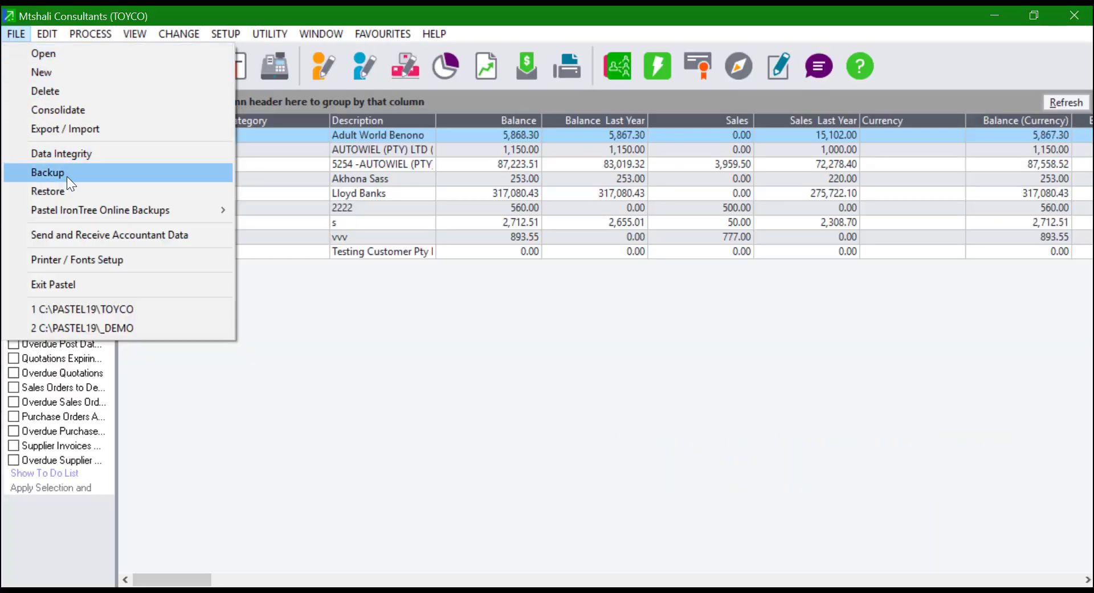
click(67, 176)
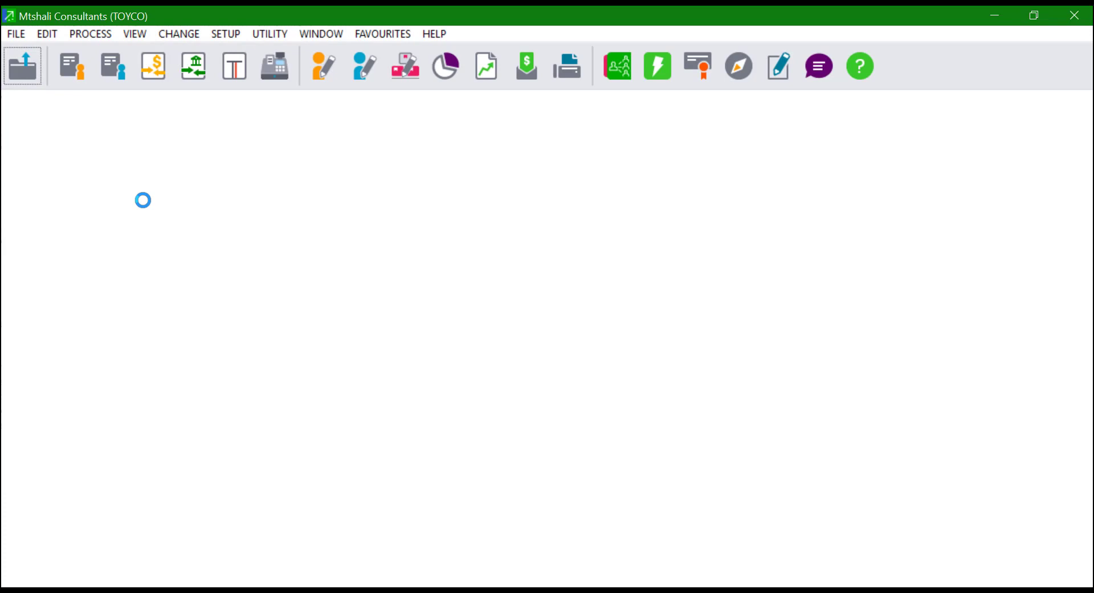
click(704, 328)
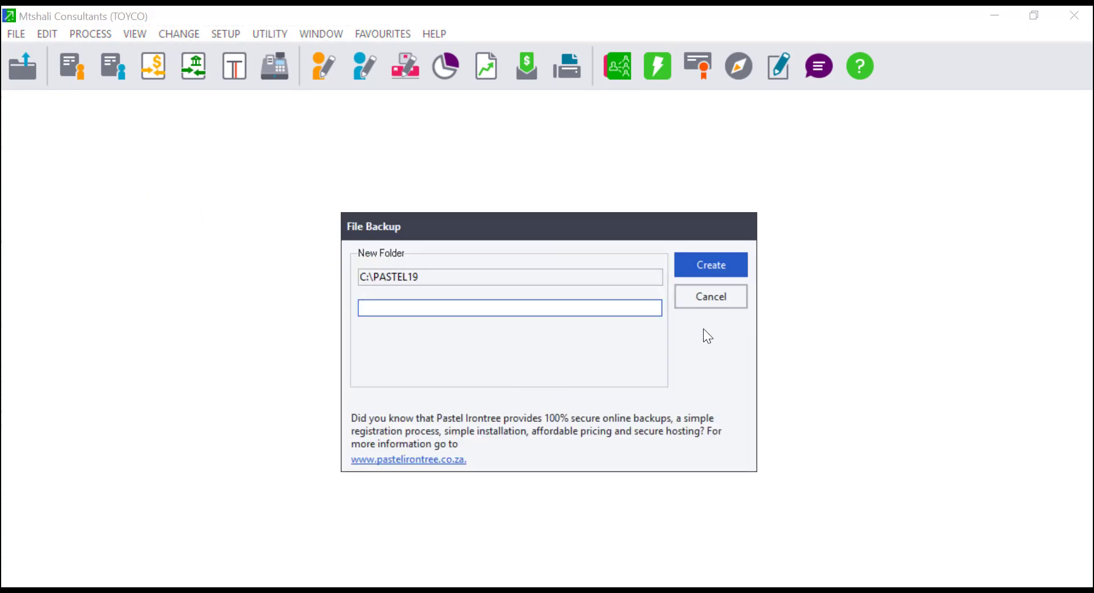
text(BACKUP)
click(713, 268)
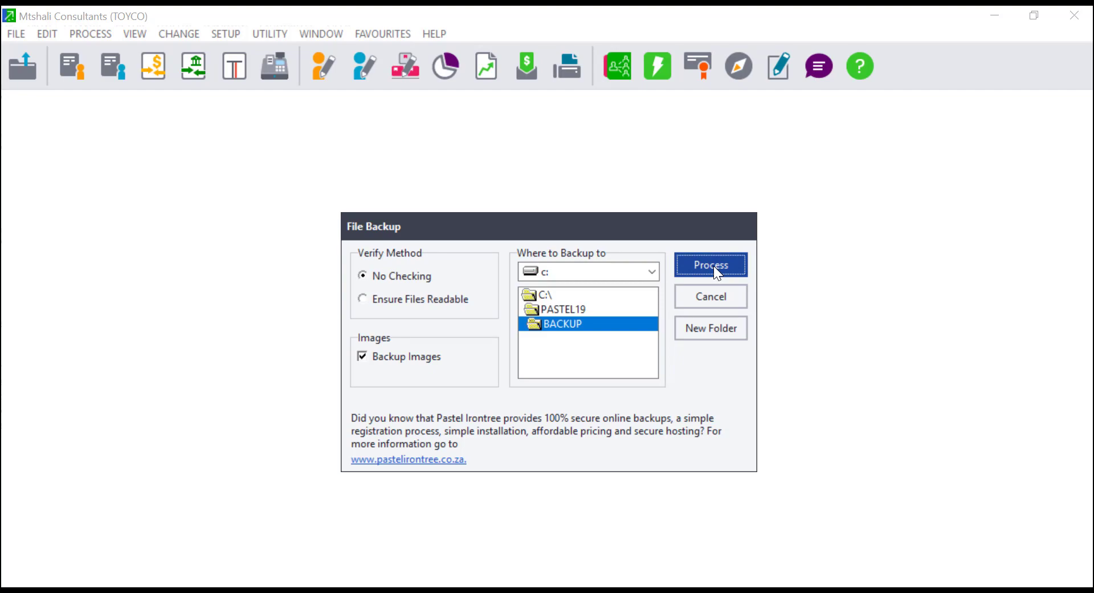
click(714, 266)
click(620, 363)
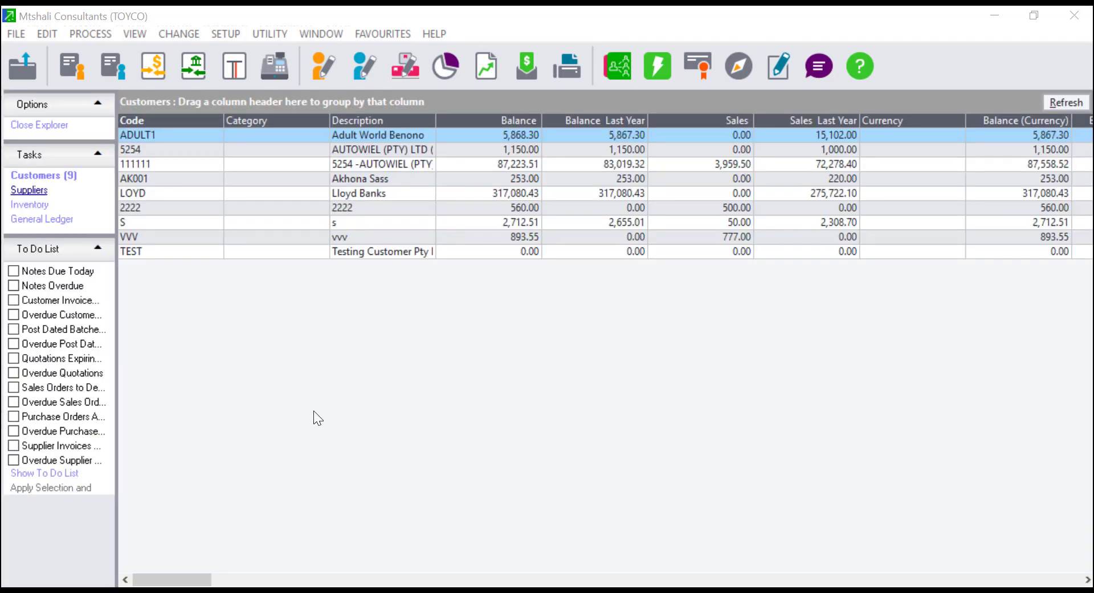
Start the Year End Assistant for the company and agree to run the preliminary checks
click(180, 34)
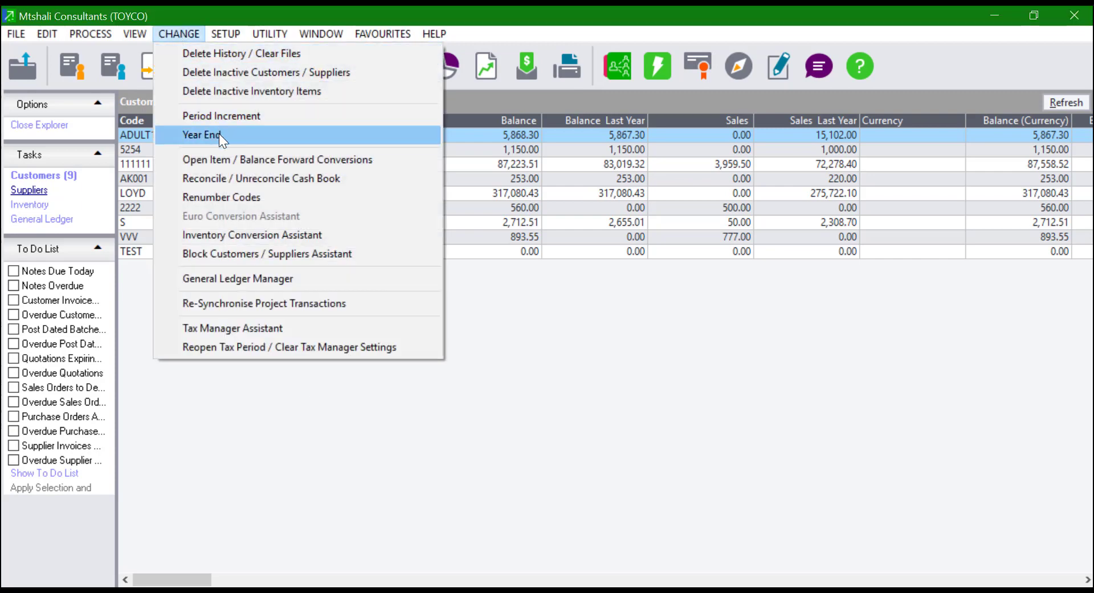
click(219, 133)
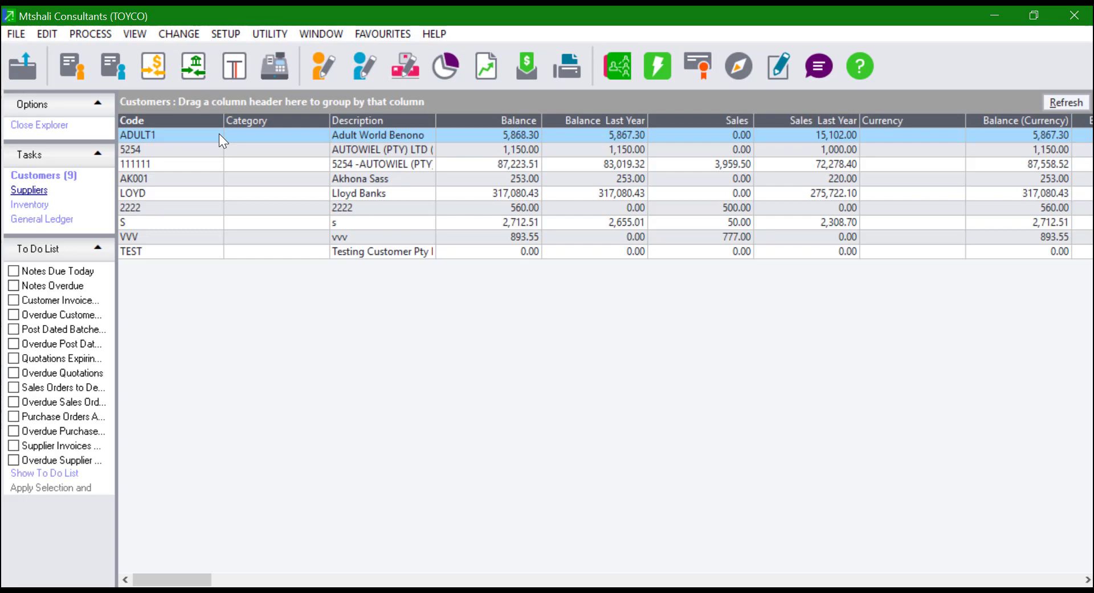
click(646, 322)
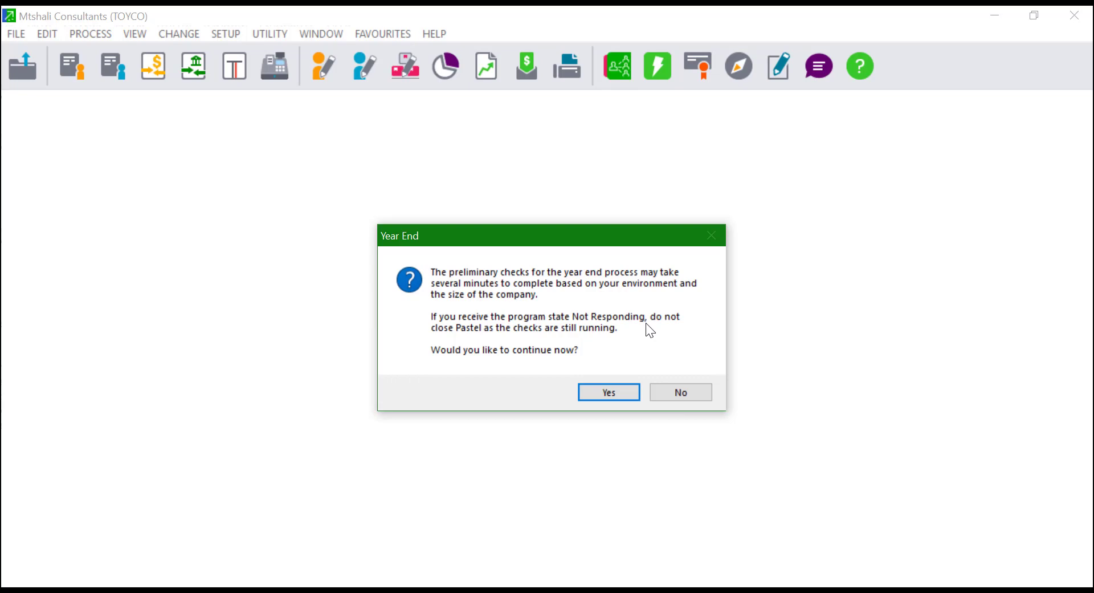
click(627, 397)
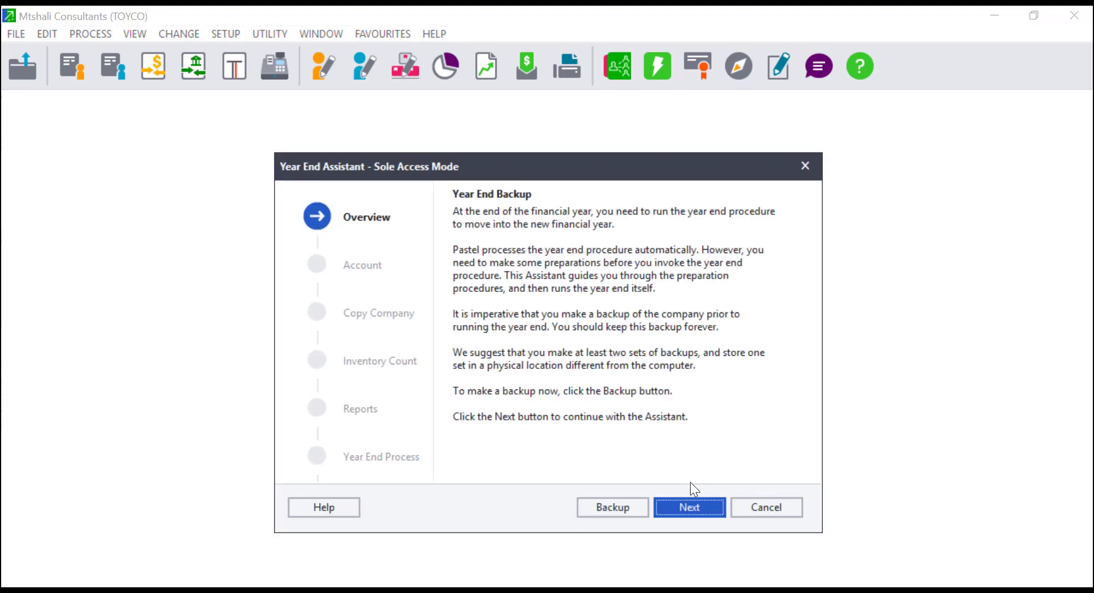
Proceed past the year end backup overview and set the company copy to a new company called TOYCO20
click(692, 507)
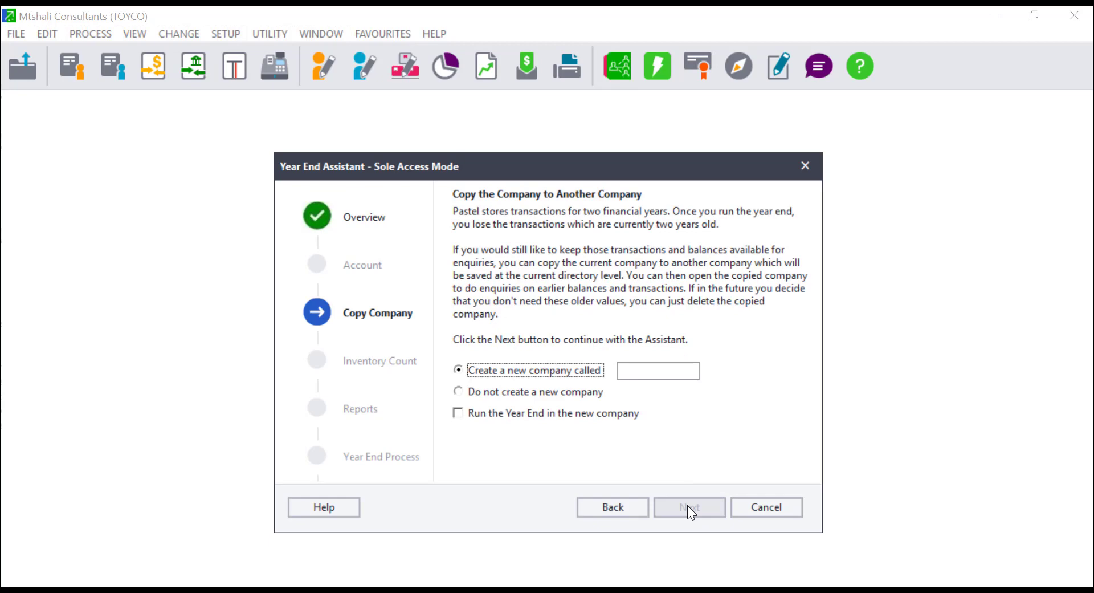
click(613, 505)
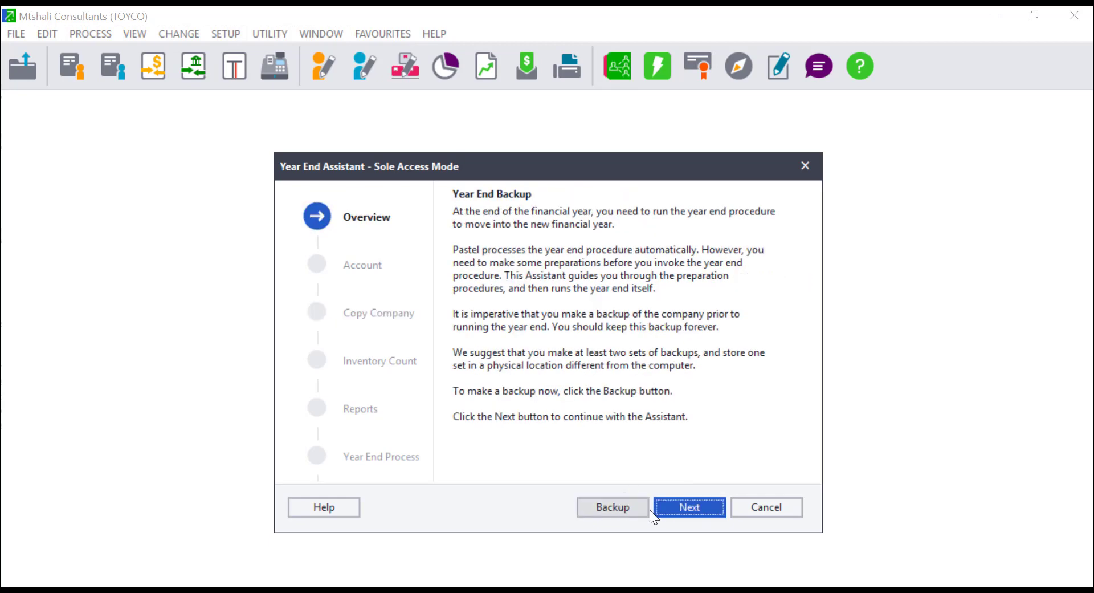
click(701, 510)
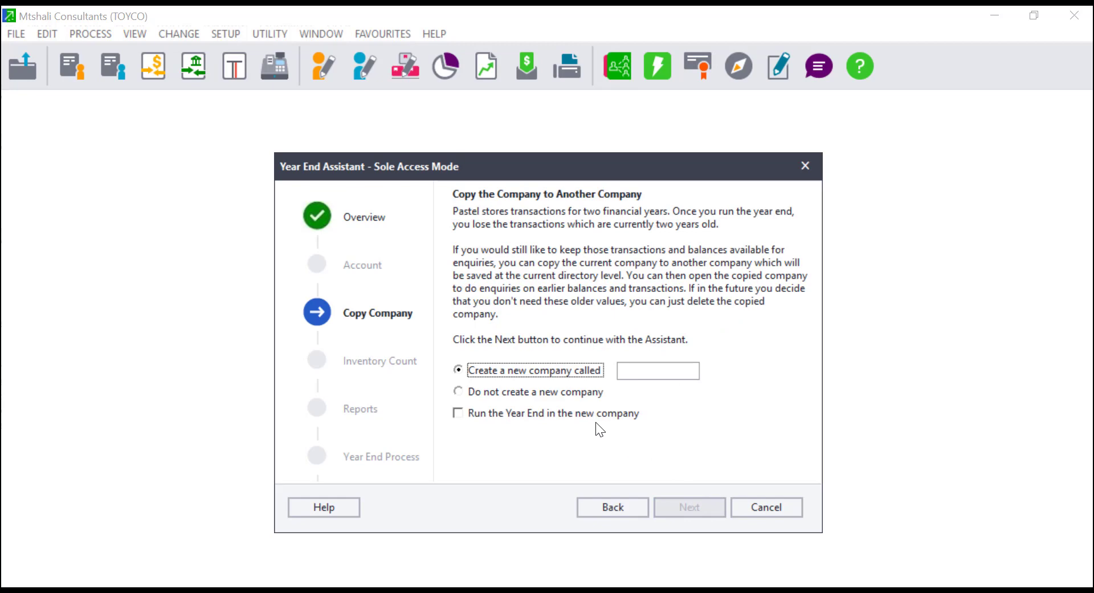
click(622, 371)
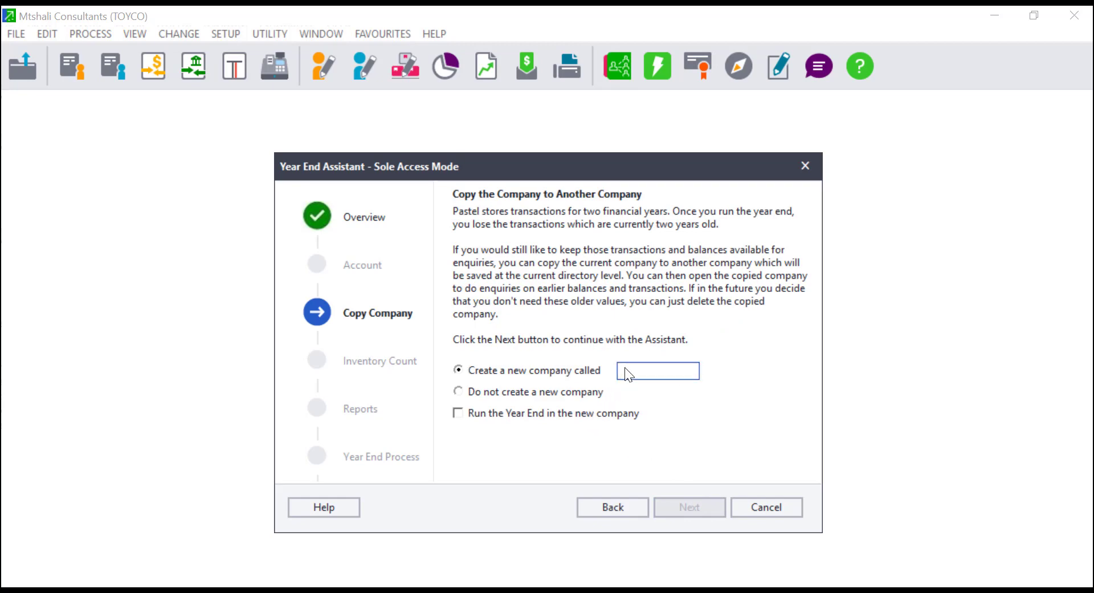
text(TOY)
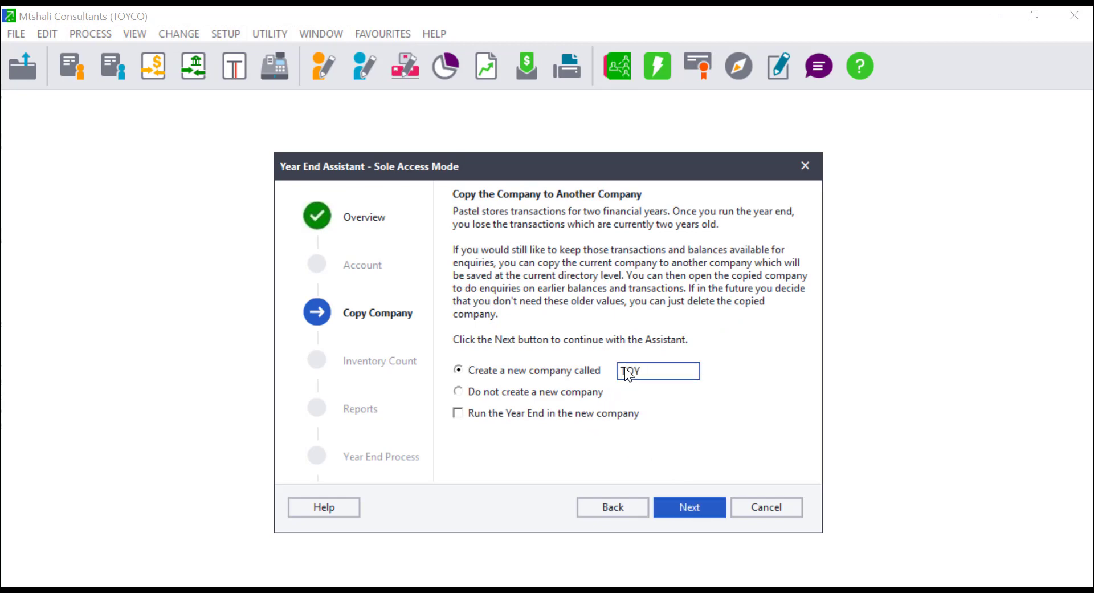
text(CO20)
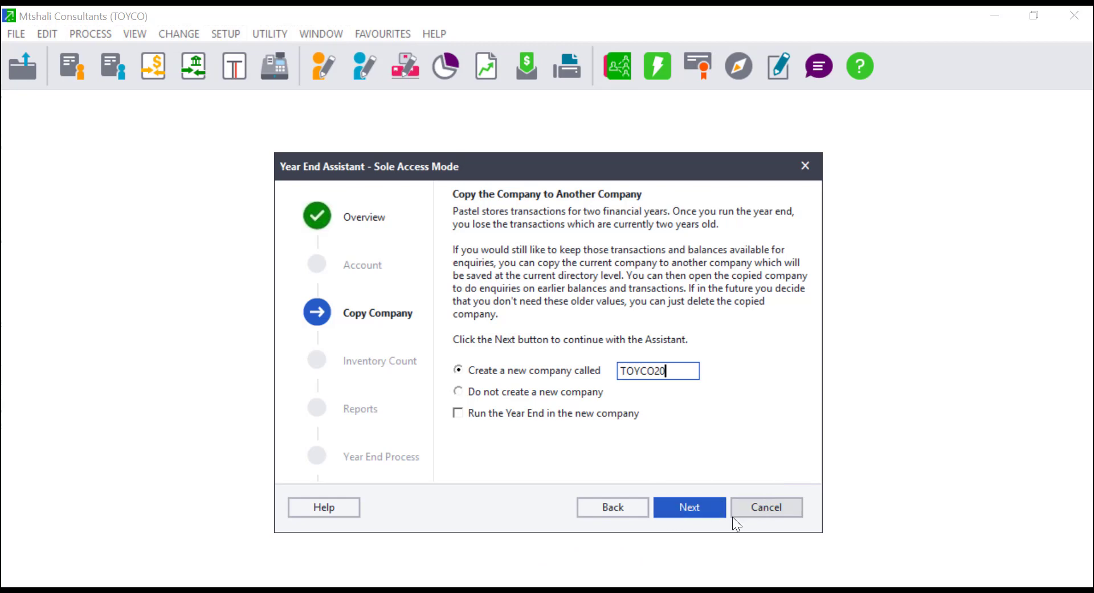
key(Return)
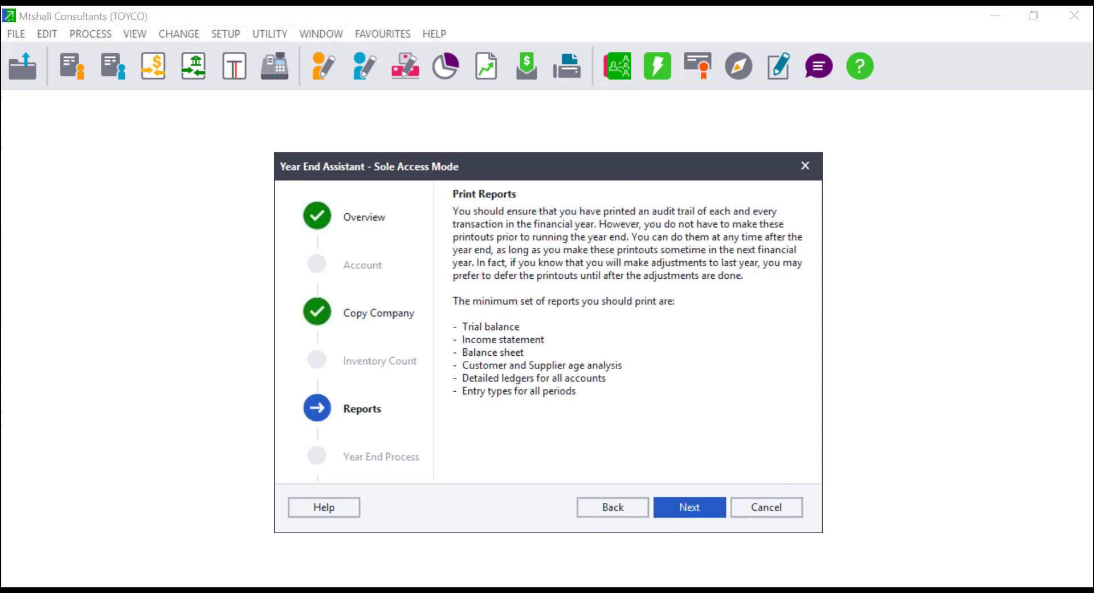
Continue through the reports and year end information, skip the additional file backup, and process the year end
click(696, 509)
click(697, 508)
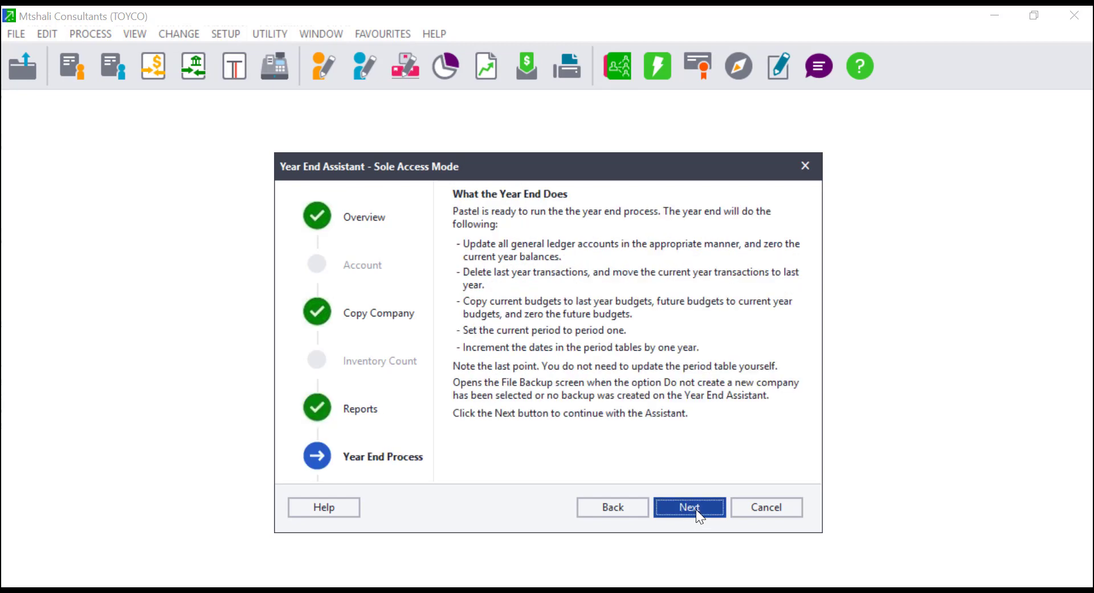
click(696, 509)
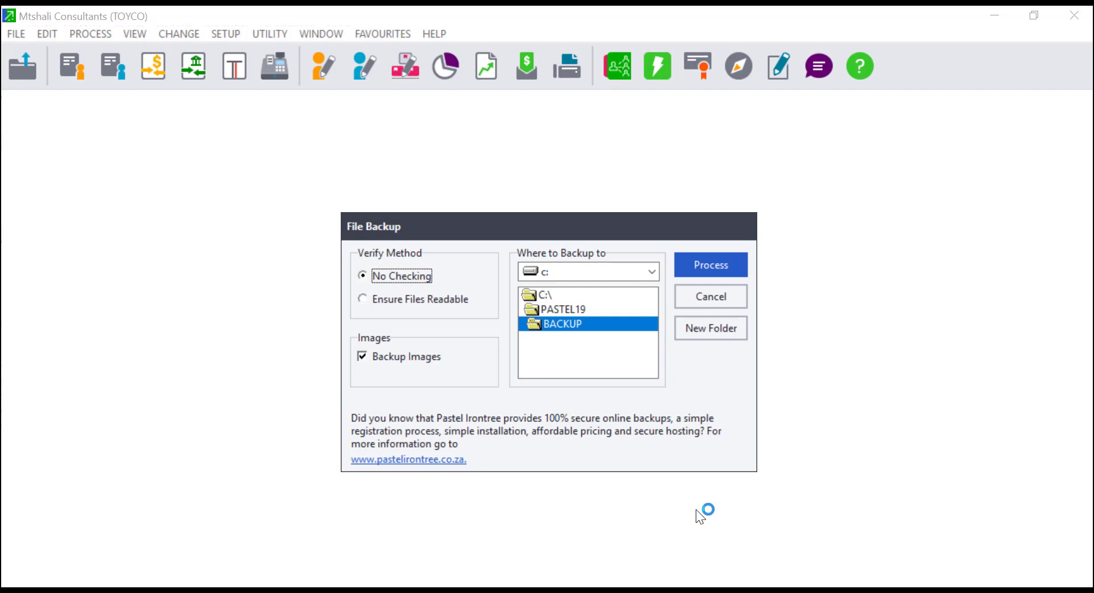
click(710, 297)
click(685, 393)
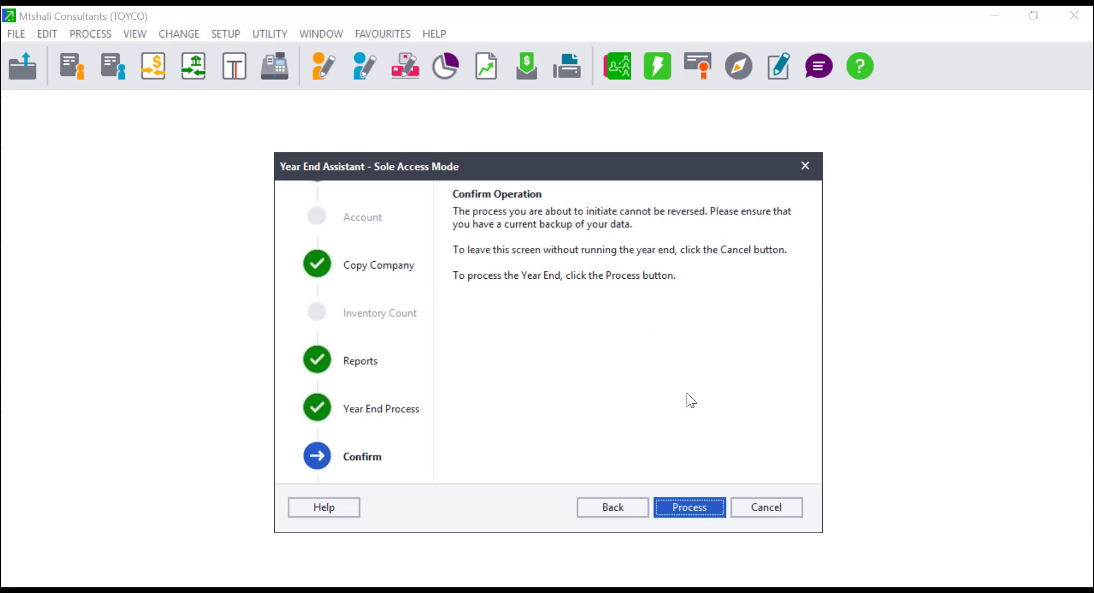
click(699, 507)
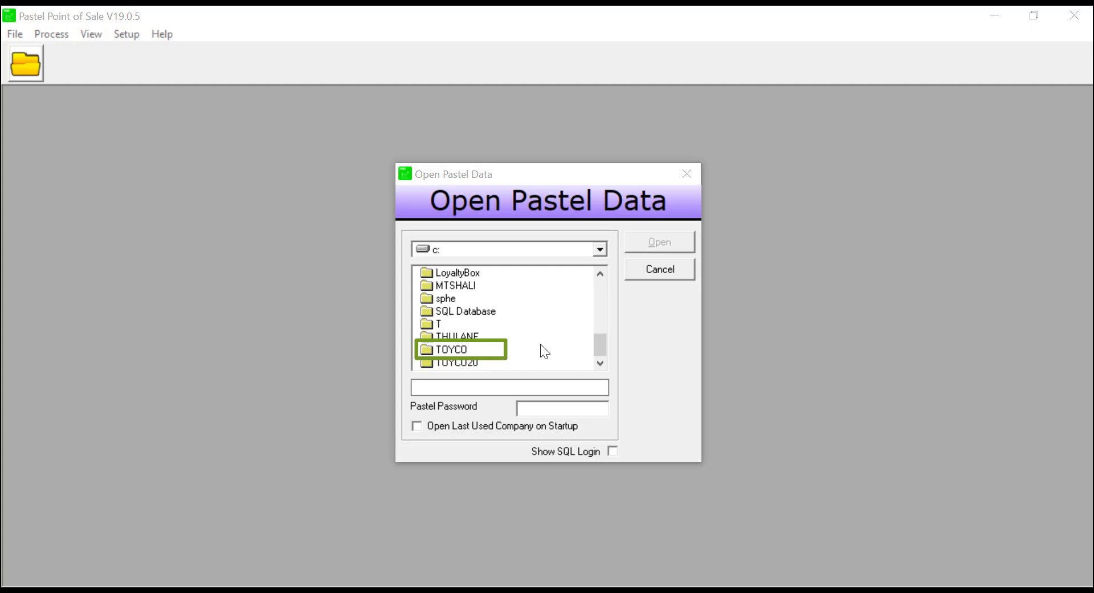
Switch to Pastel Point of Sale, open the TOYCO company data with the Pastel password, and start the Point of Sale process
click(471, 351)
double_click(470, 350)
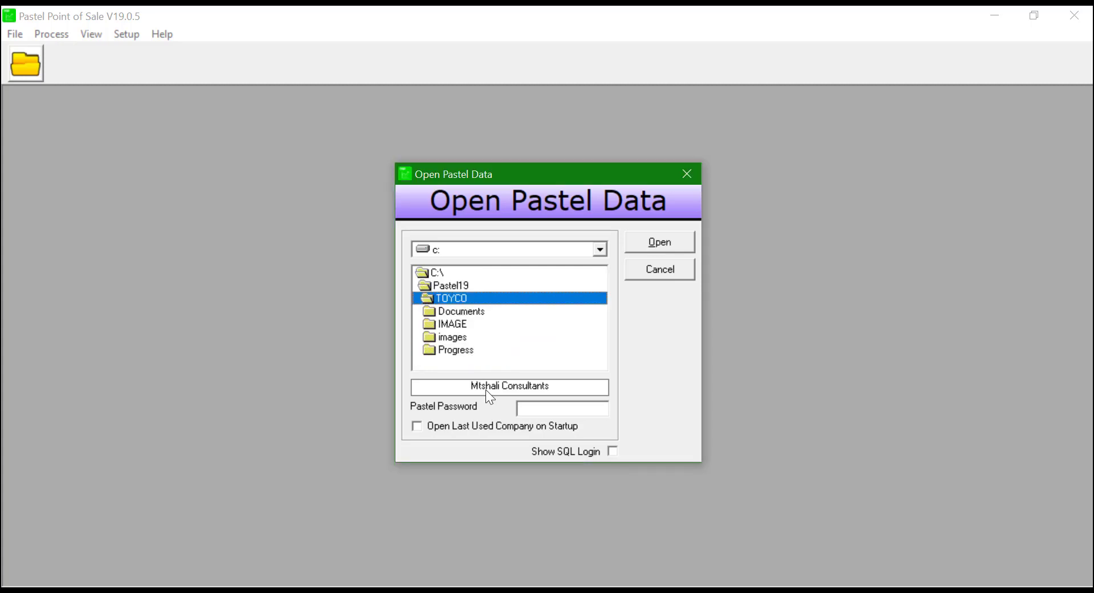
click(538, 404)
click(665, 237)
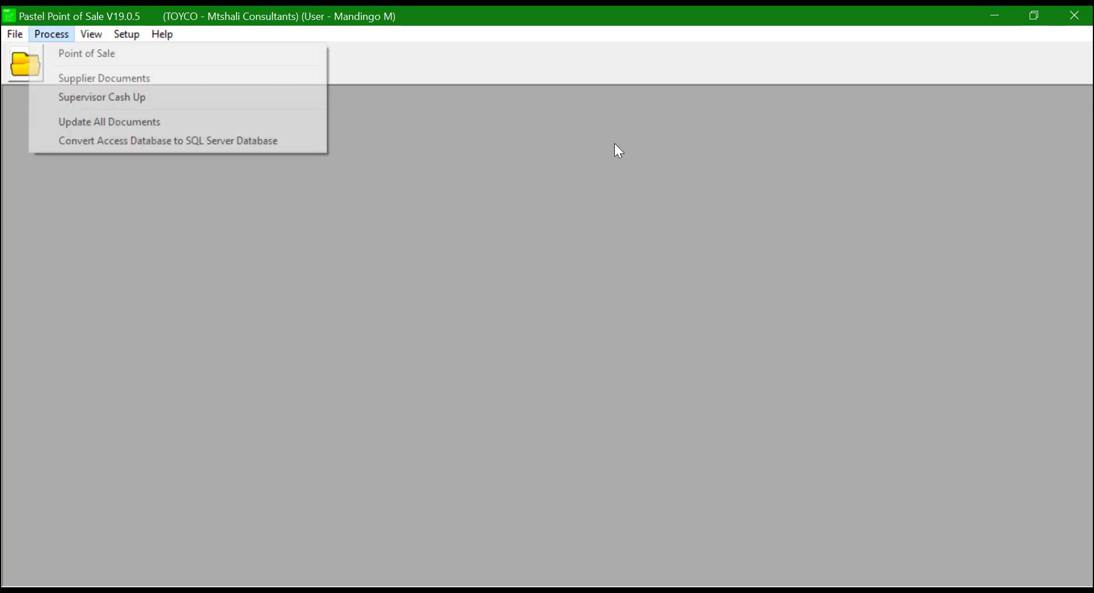
click(153, 54)
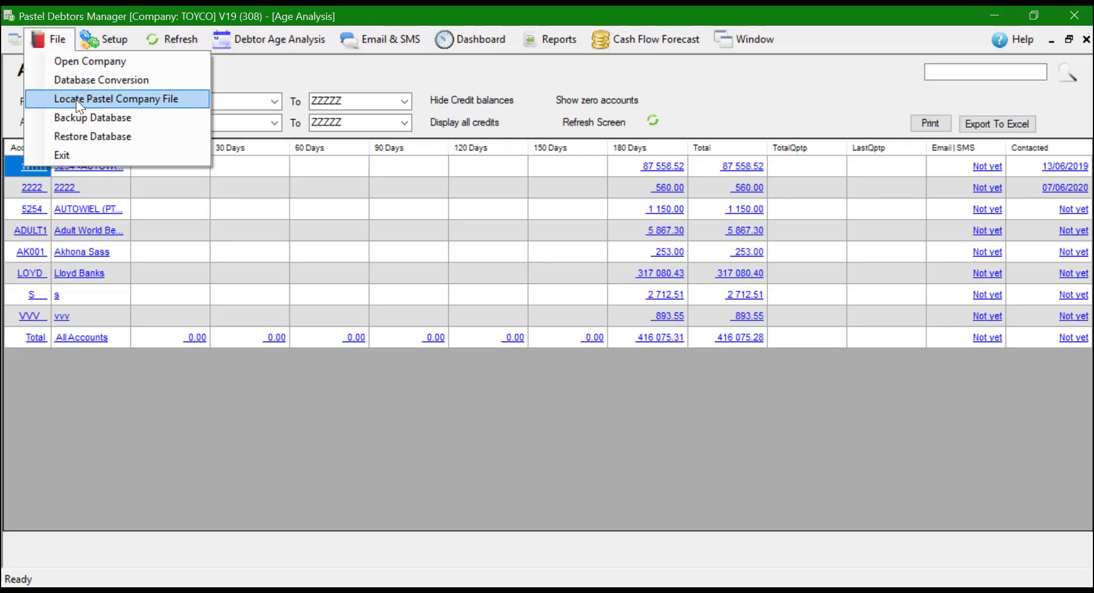
Switch to Pastel Debtors Manager and locate the Pastel company file, choosing the TOYCO folder inside Pastel19 on drive C
click(76, 100)
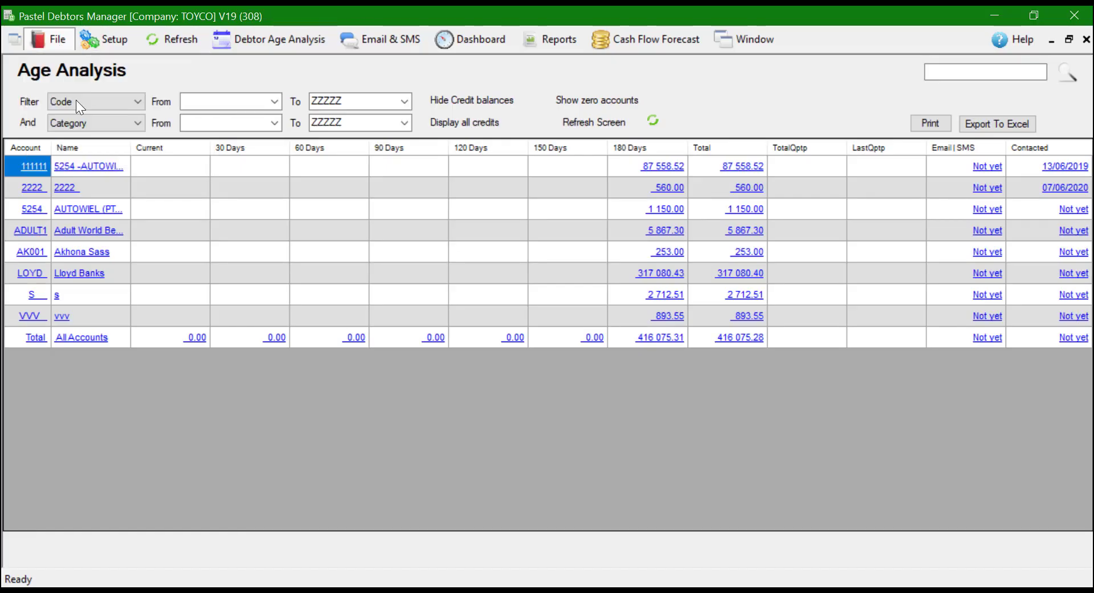
click(655, 289)
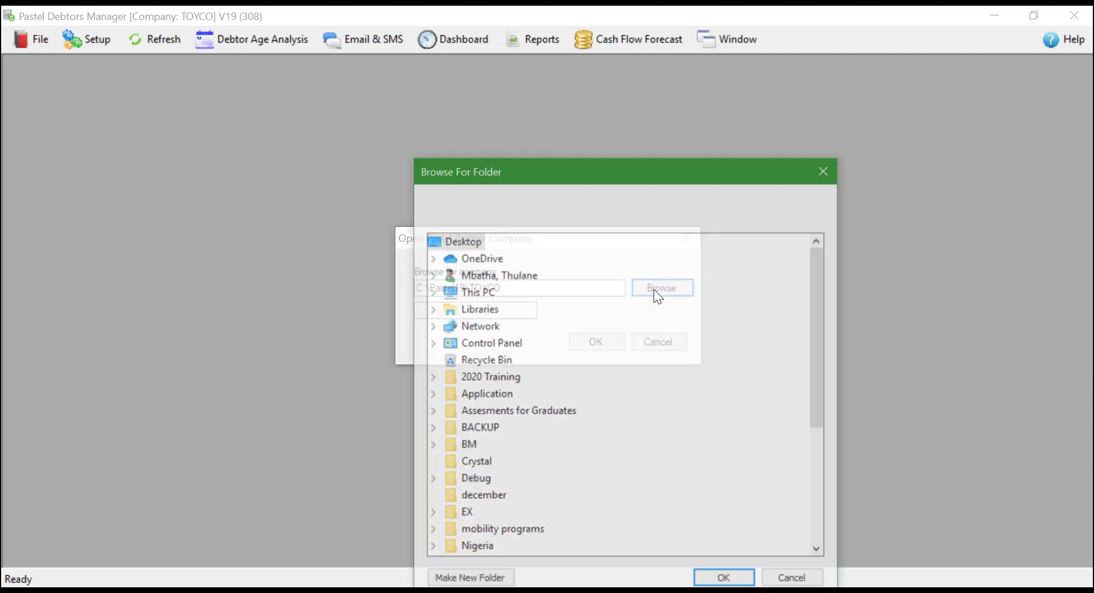
scroll(524, 393, down, 3)
scroll(524, 394, up, 4)
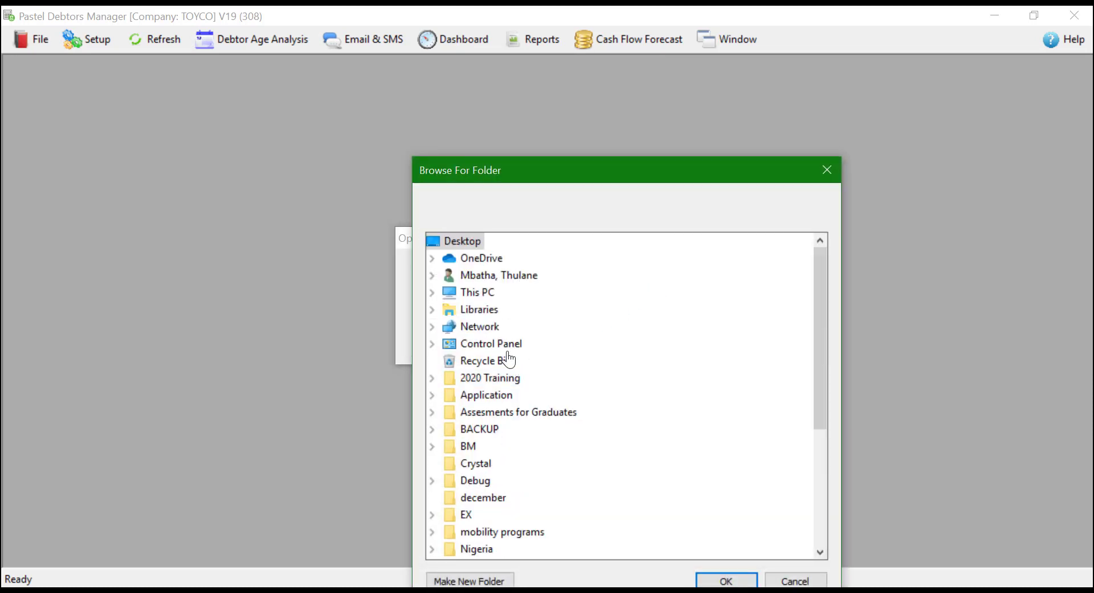
click(490, 297)
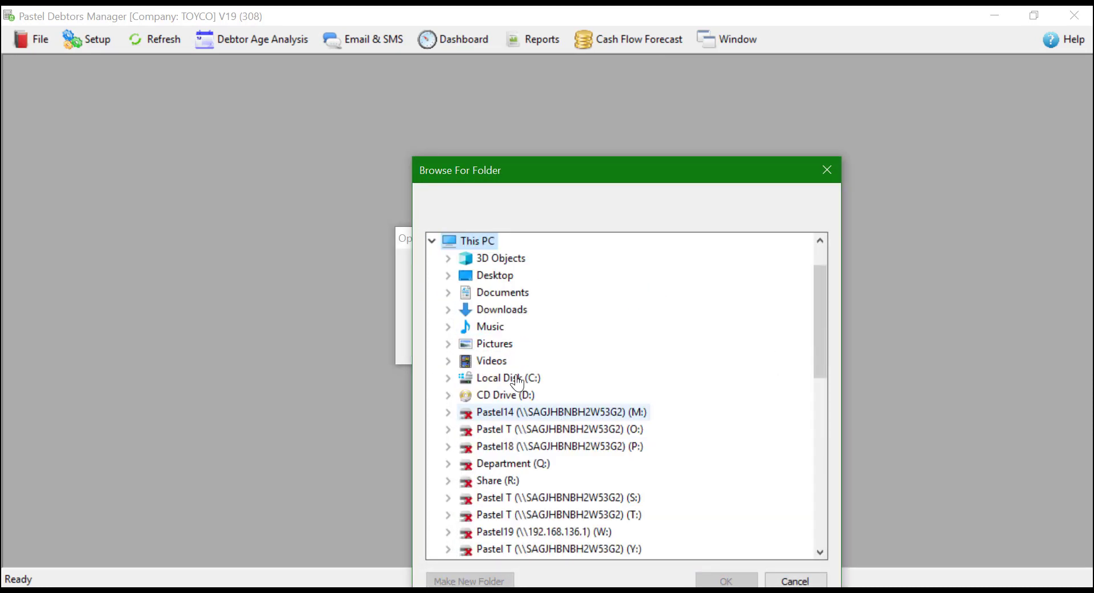
click(520, 376)
scroll(576, 392, down, 5)
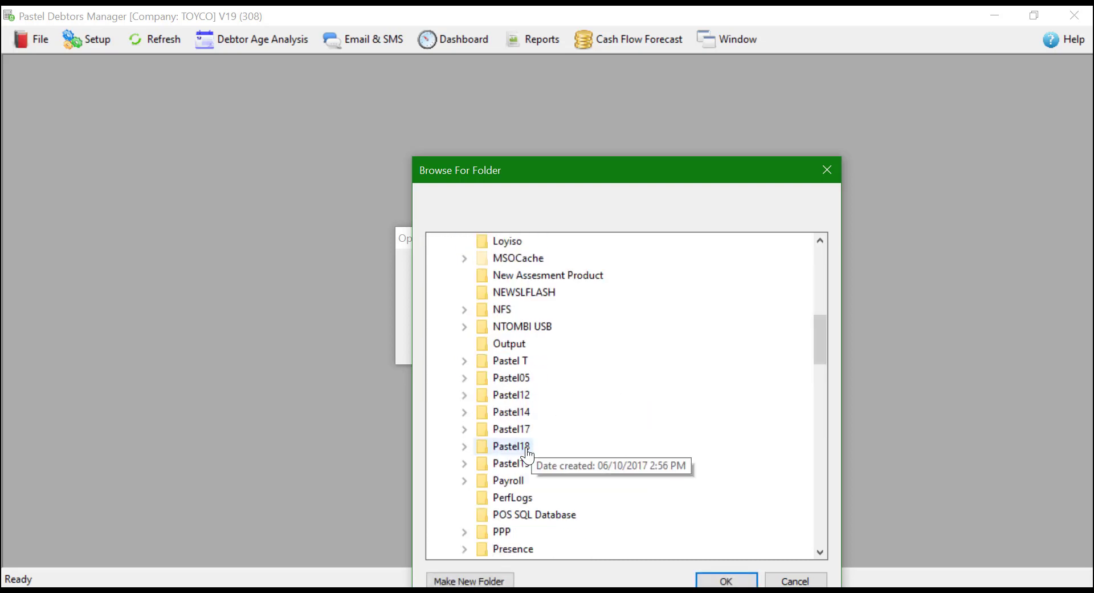
double_click(505, 463)
scroll(642, 438, down, 10)
scroll(633, 437, up, 5)
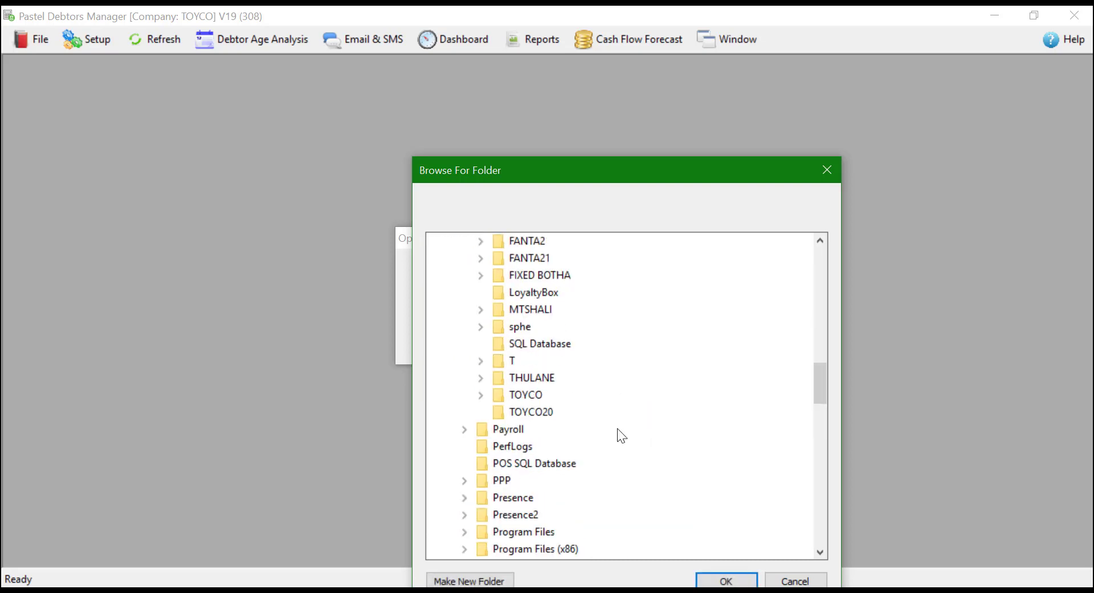
double_click(527, 393)
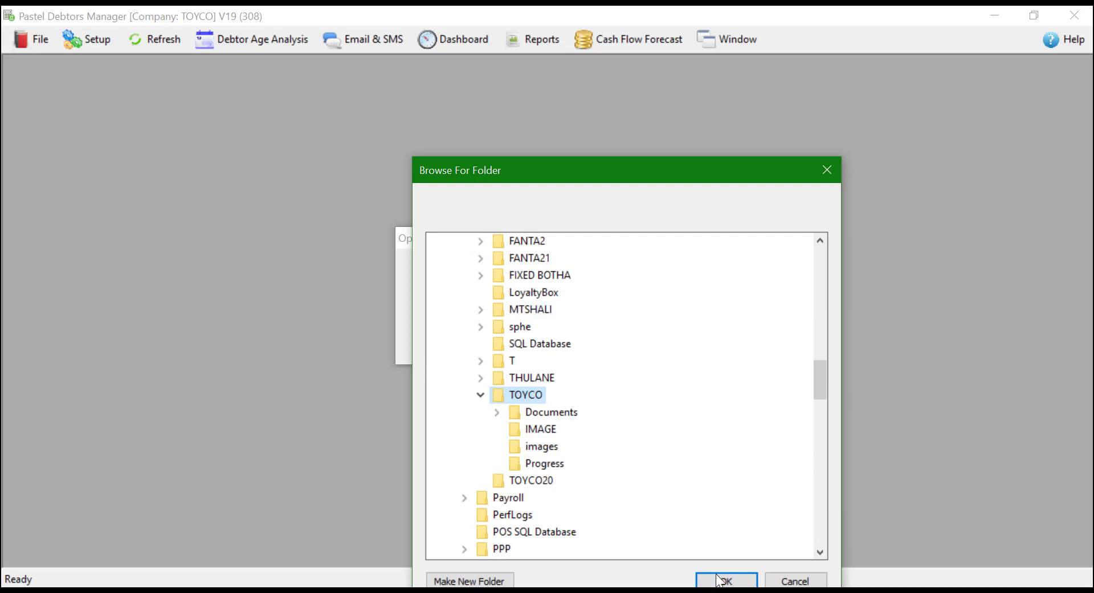